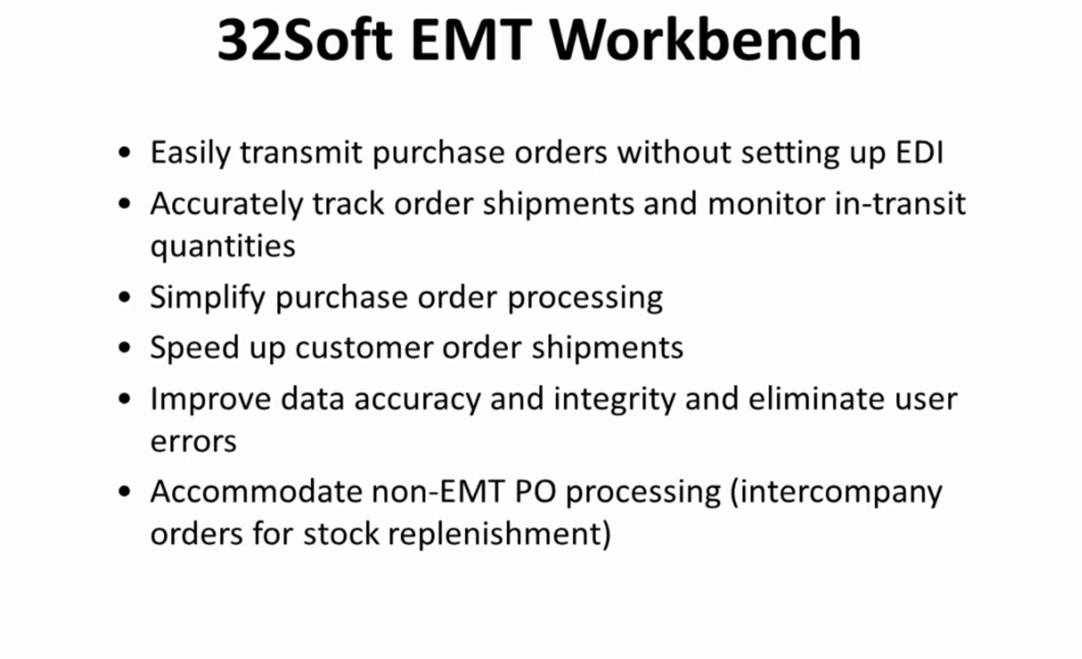
Switch to the EMT workbook in Excel and select the database pair 32Soft QAD2009 (primary) and 32Soft QAD2010 (secondary).
key("super+Tab")
key("super+Tab")
key("super+Tab")
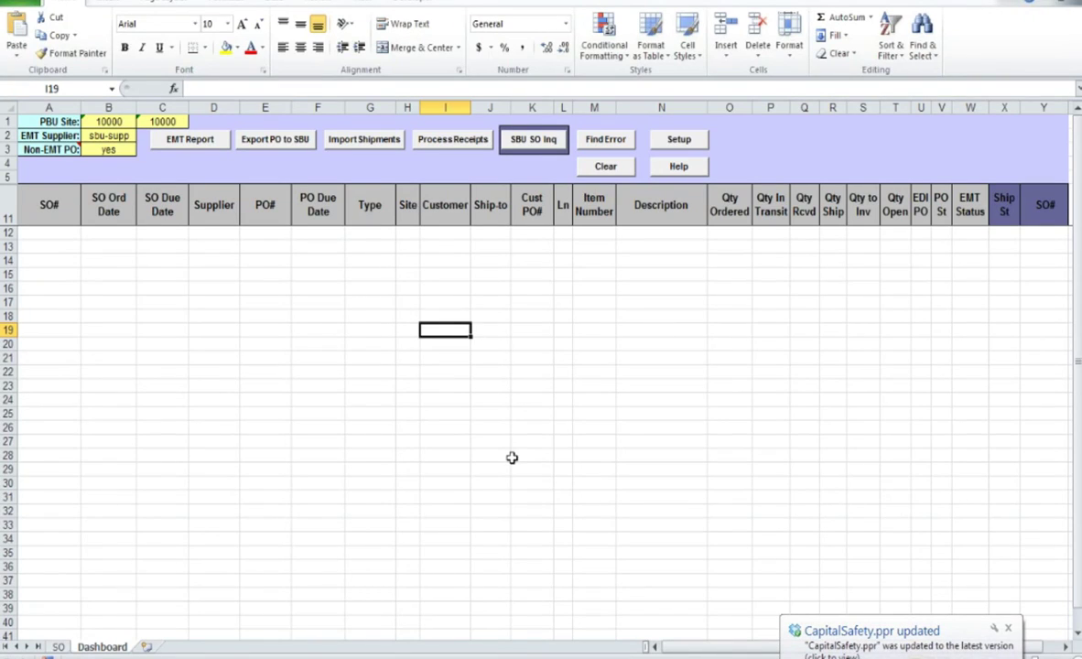
left_click(679, 148)
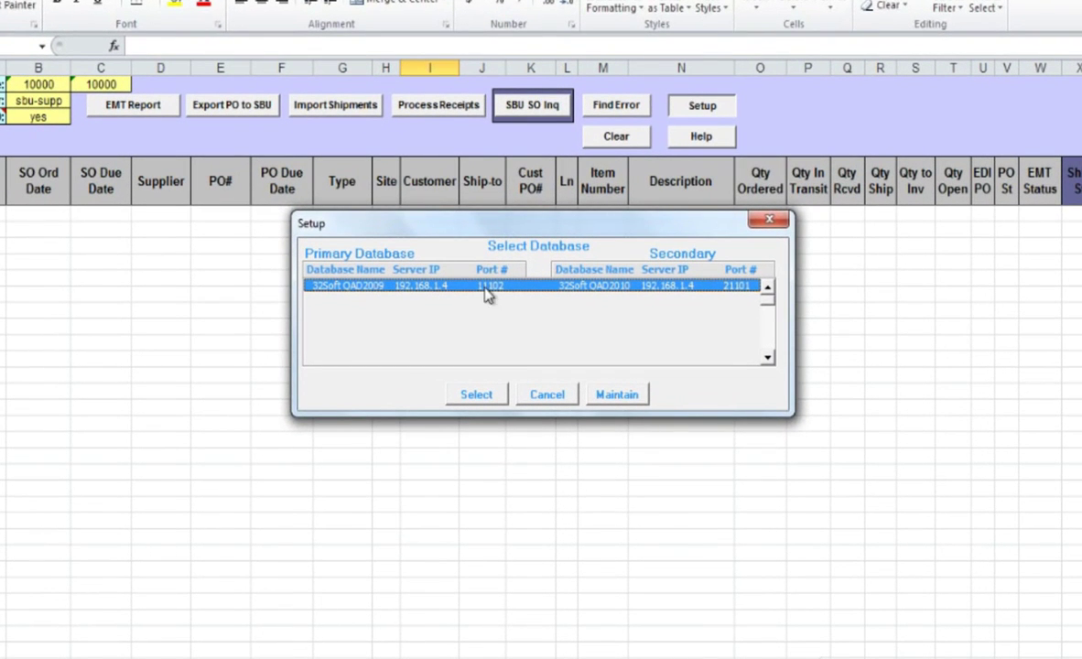
left_click(488, 398)
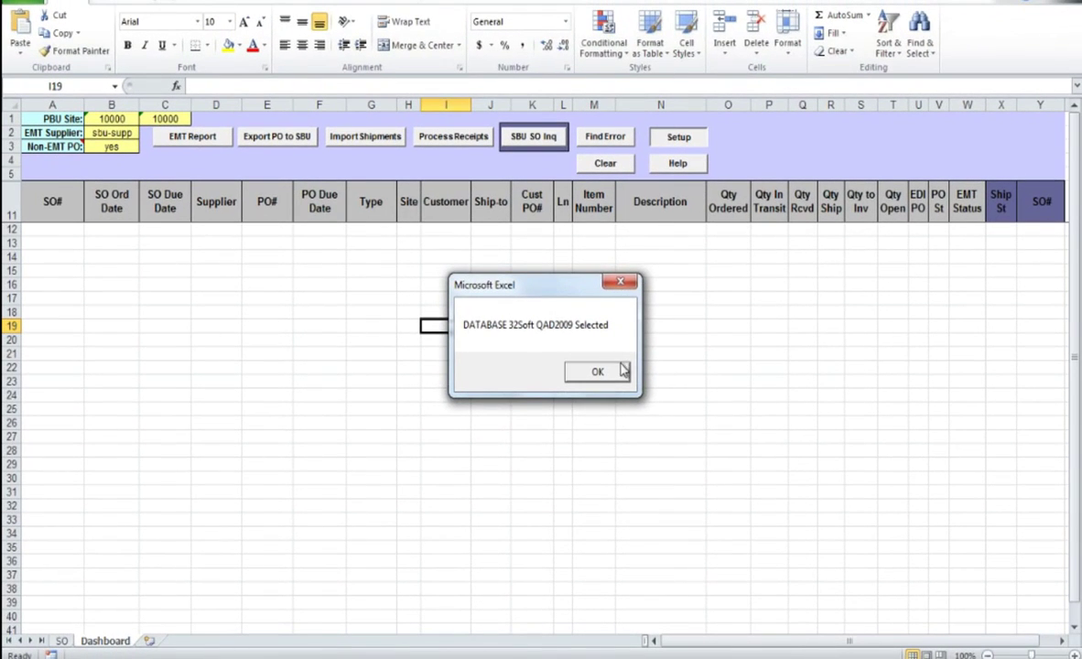
left_click(598, 373)
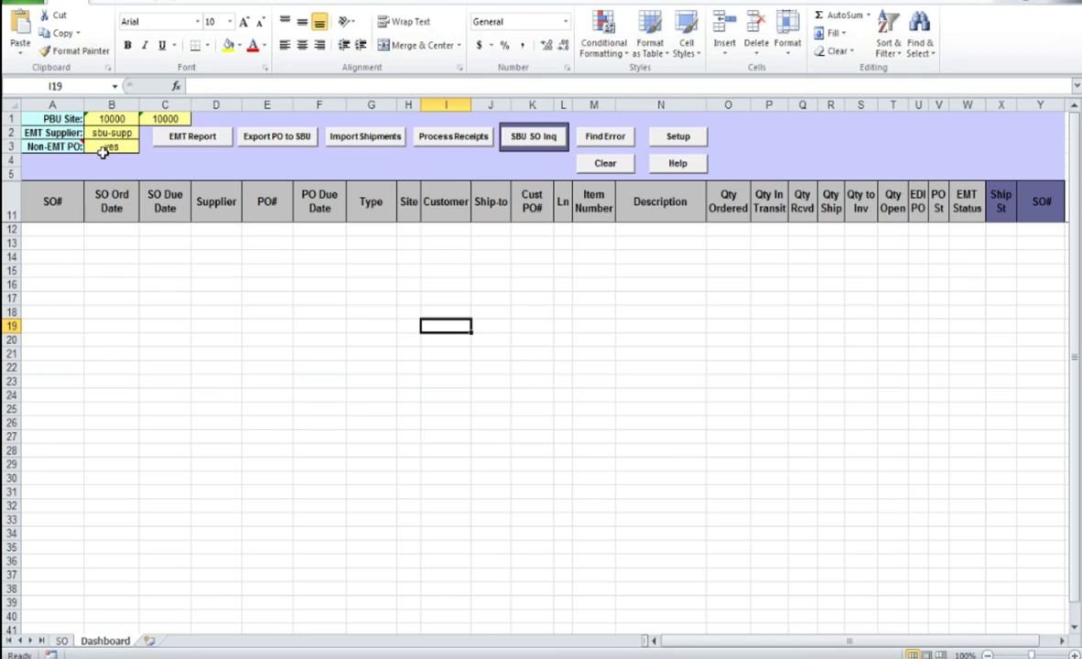
Download the EMT report into the dashboard and highlight the EMT Status and SBU SO# columns for review.
left_click(175, 136)
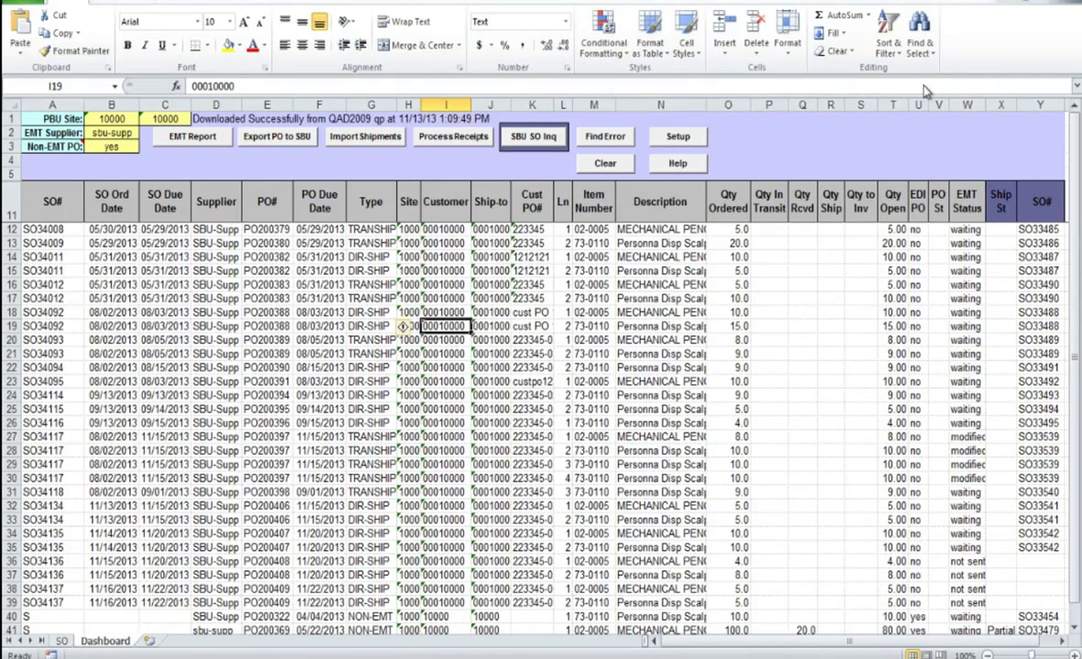
left_click(967, 106)
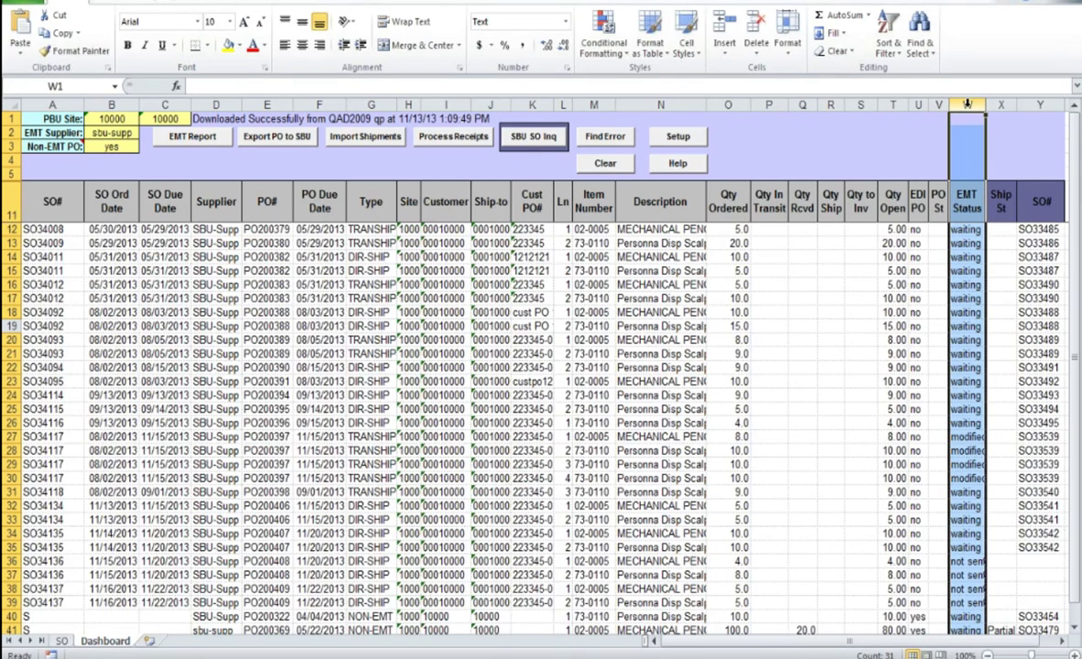
left_click(1040, 105)
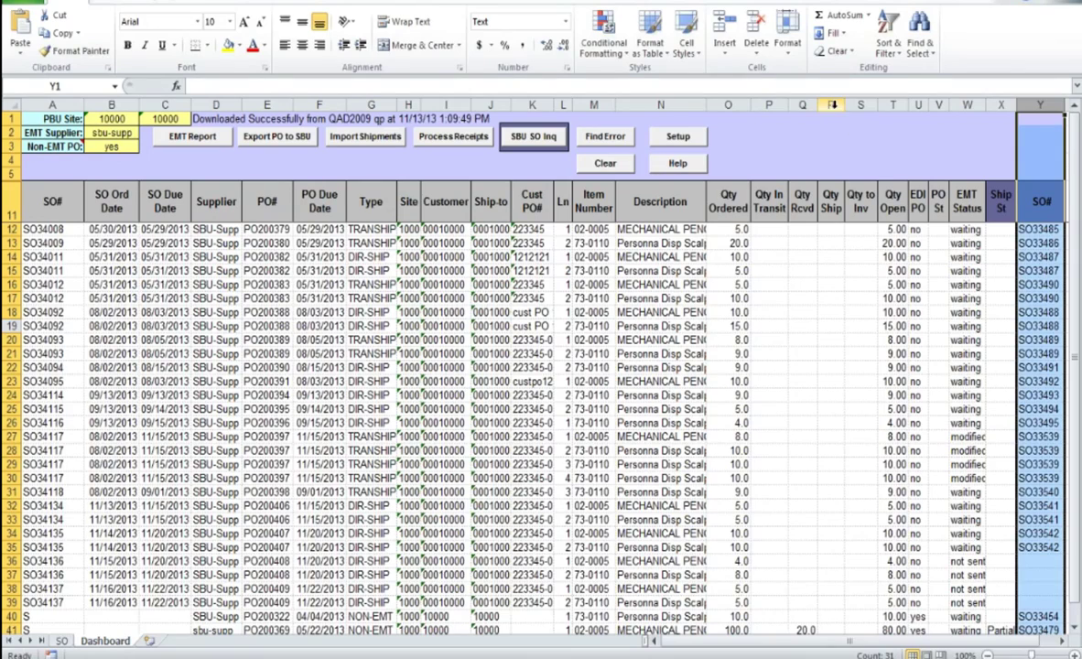
Run the SBU sales order inquiry to view the open SBU sales orders, and return to the dashboard rows.
left_click(543, 140)
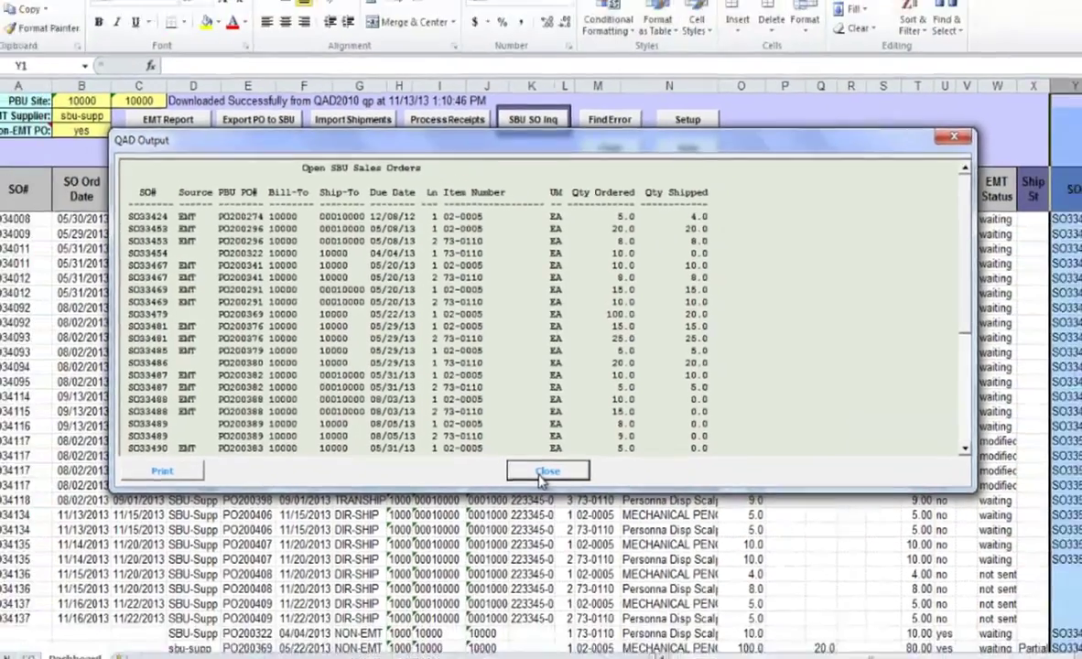
left_click(542, 499)
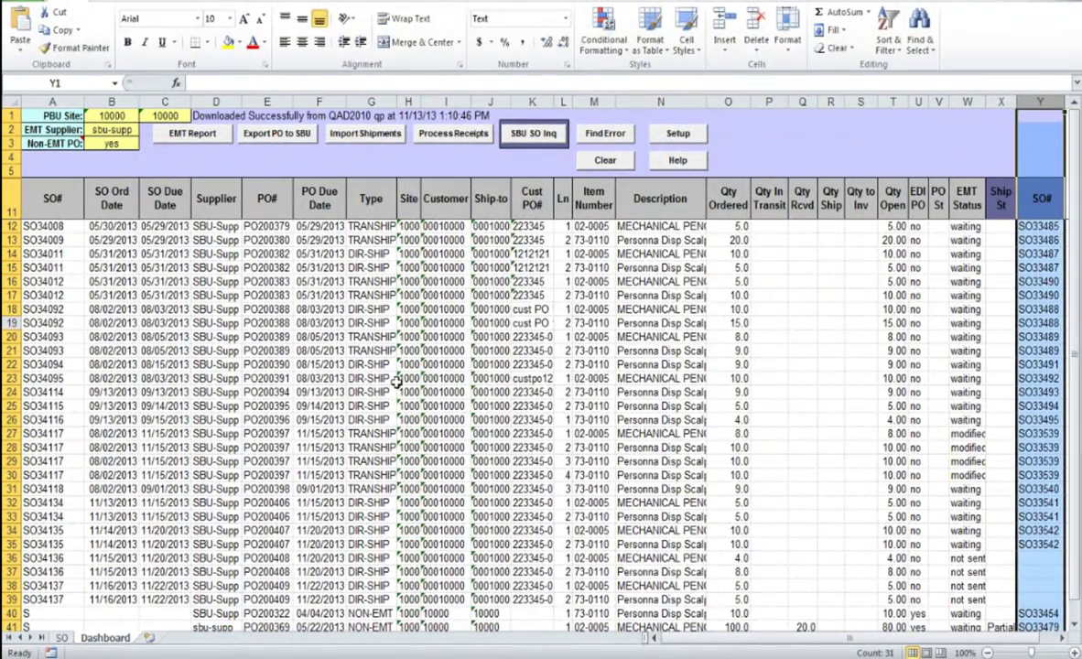
left_click(62, 237)
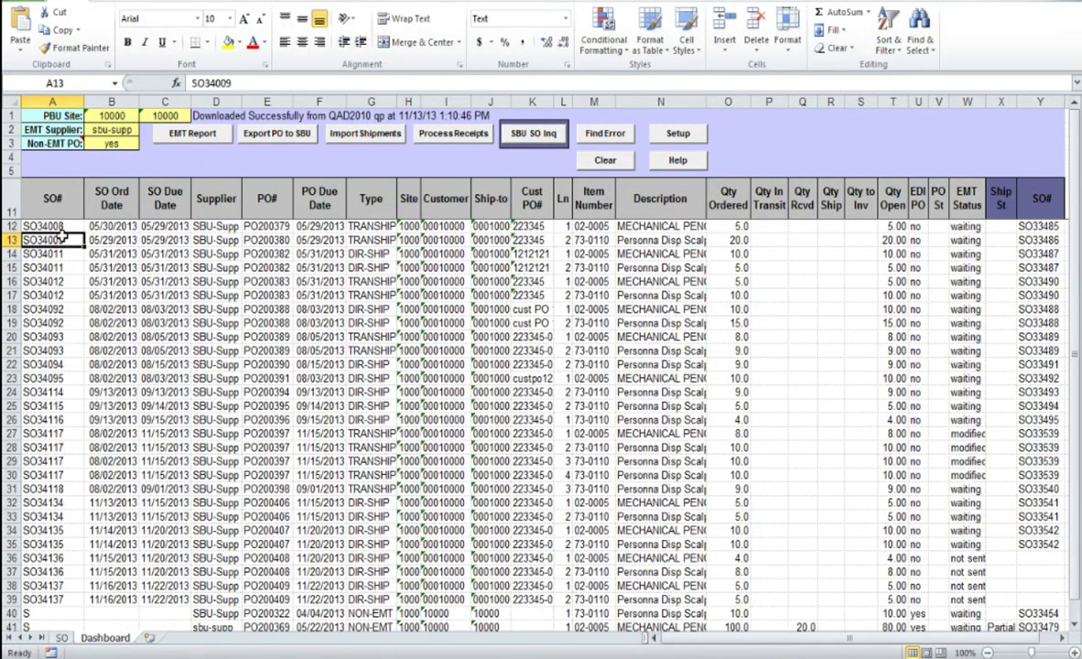
Generate the PO export list from the dashboard and try to export it to the SBU.
left_click(280, 138)
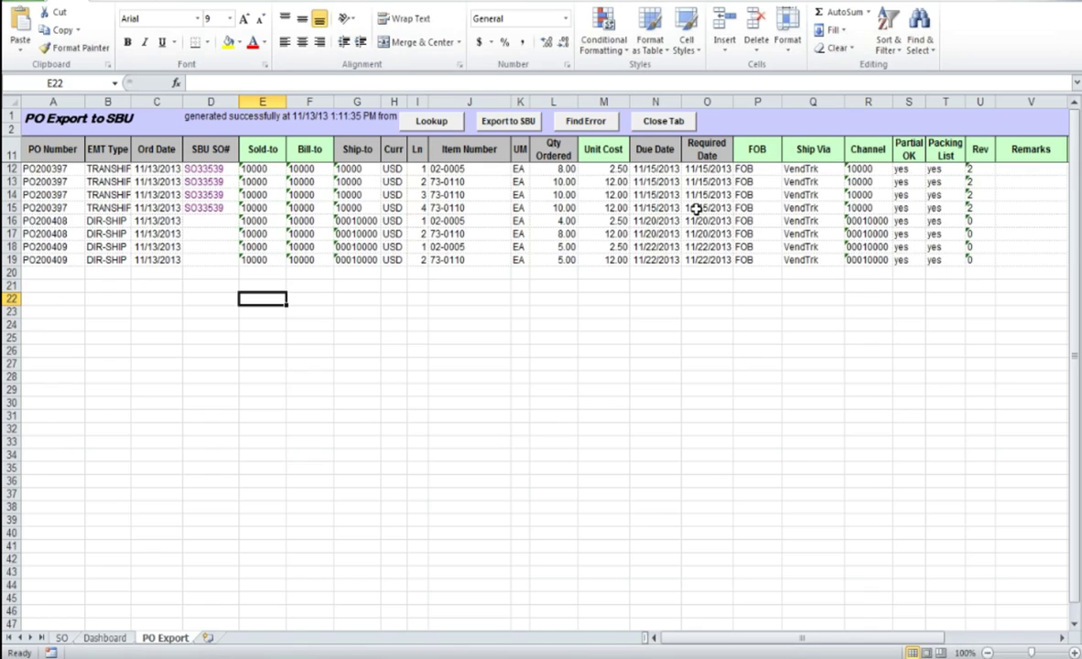
left_click(507, 123)
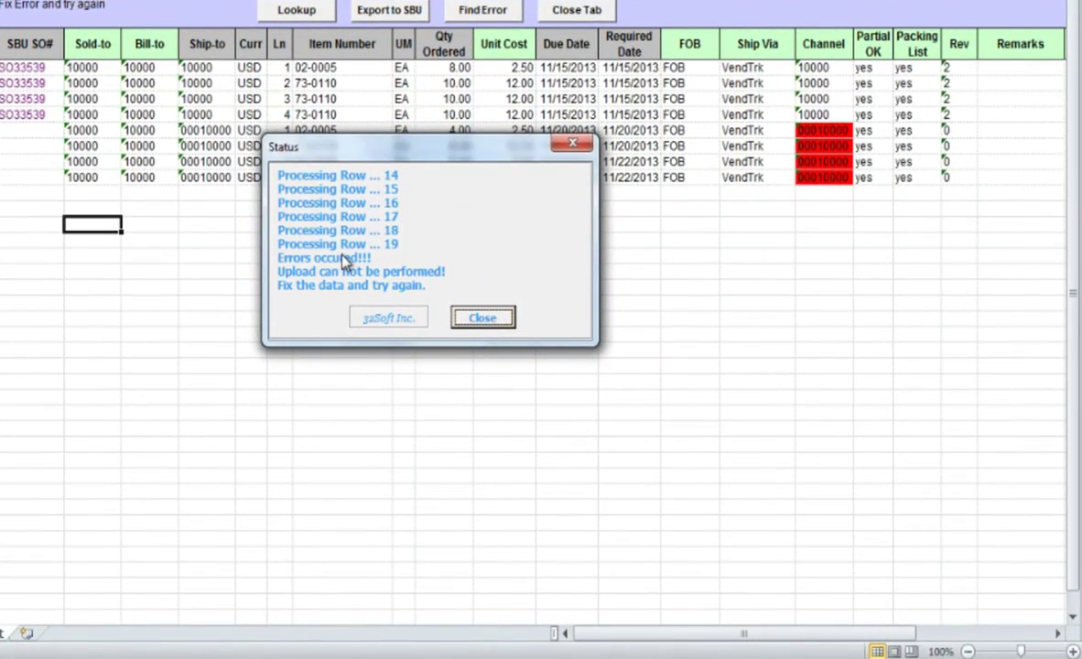
left_click(483, 318)
Clear the invalid channel codes in rows 16 to 19 of the PO export list.
left_click_drag(813, 129, 814, 178)
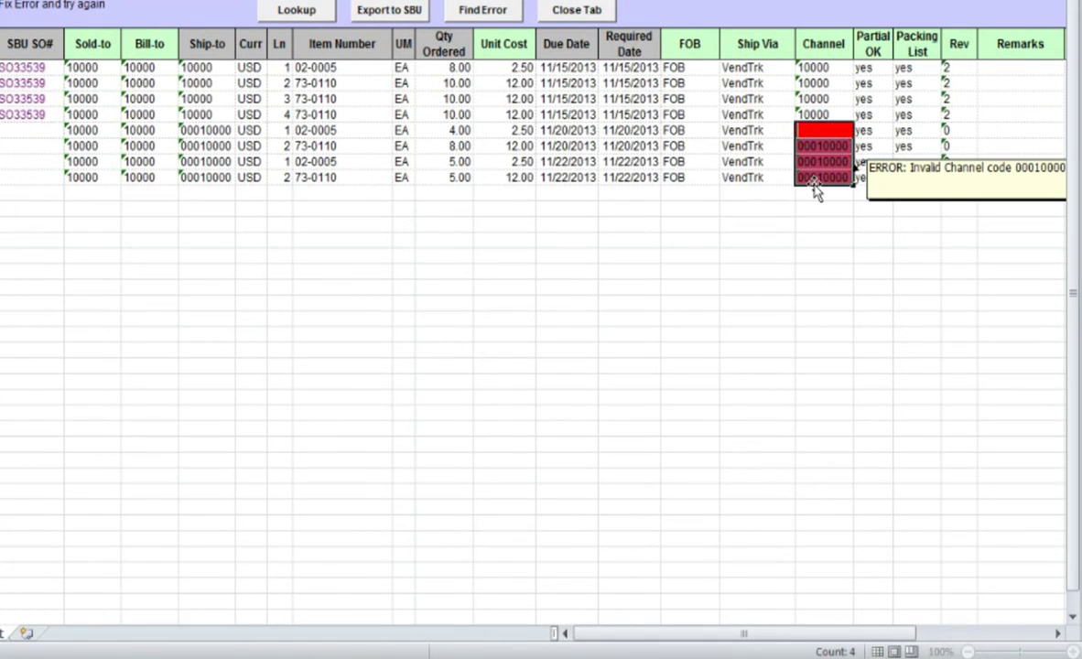
key("Delete")
left_click(561, 304)
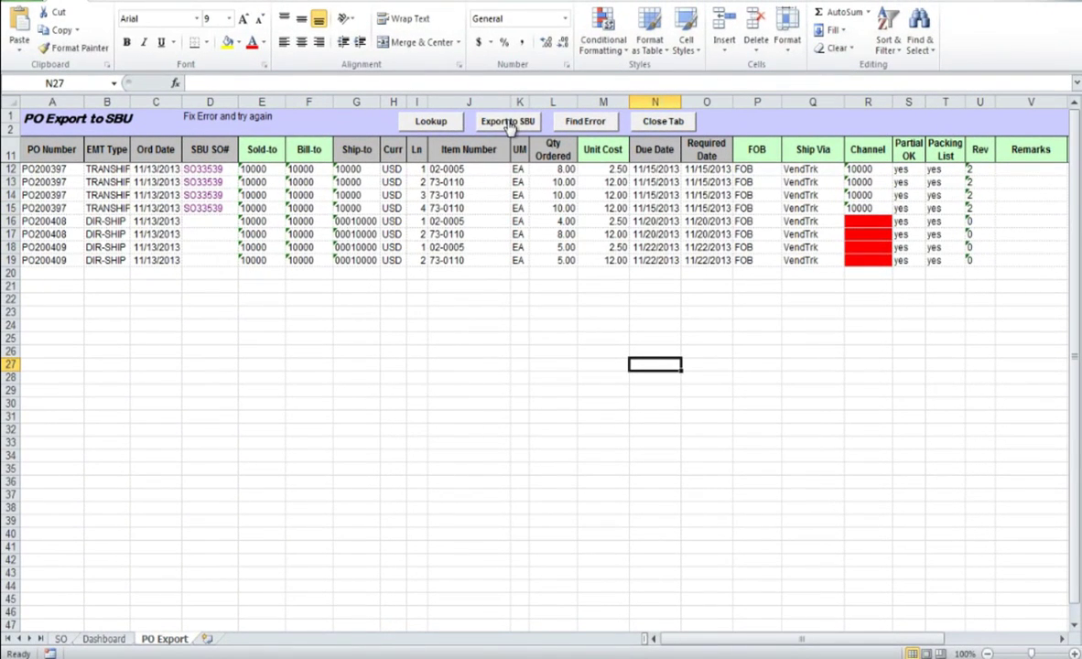
Export the corrected purchase orders to the SBU and highlight the SBU SO# cells to check them.
left_click(506, 121)
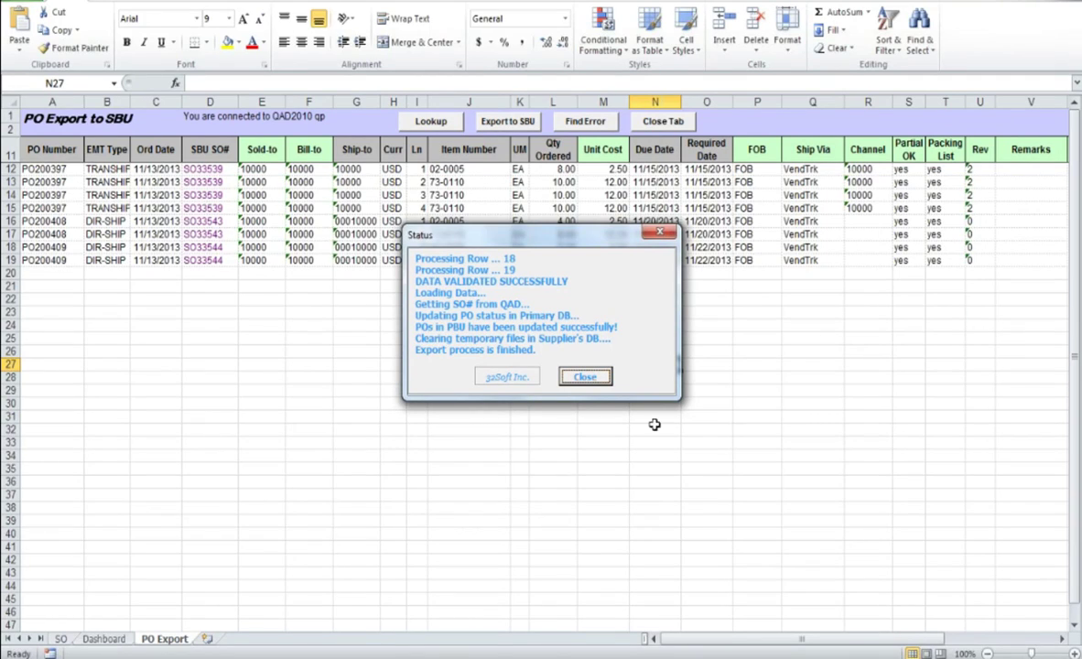
left_click(586, 377)
left_click_drag(212, 208, 212, 247)
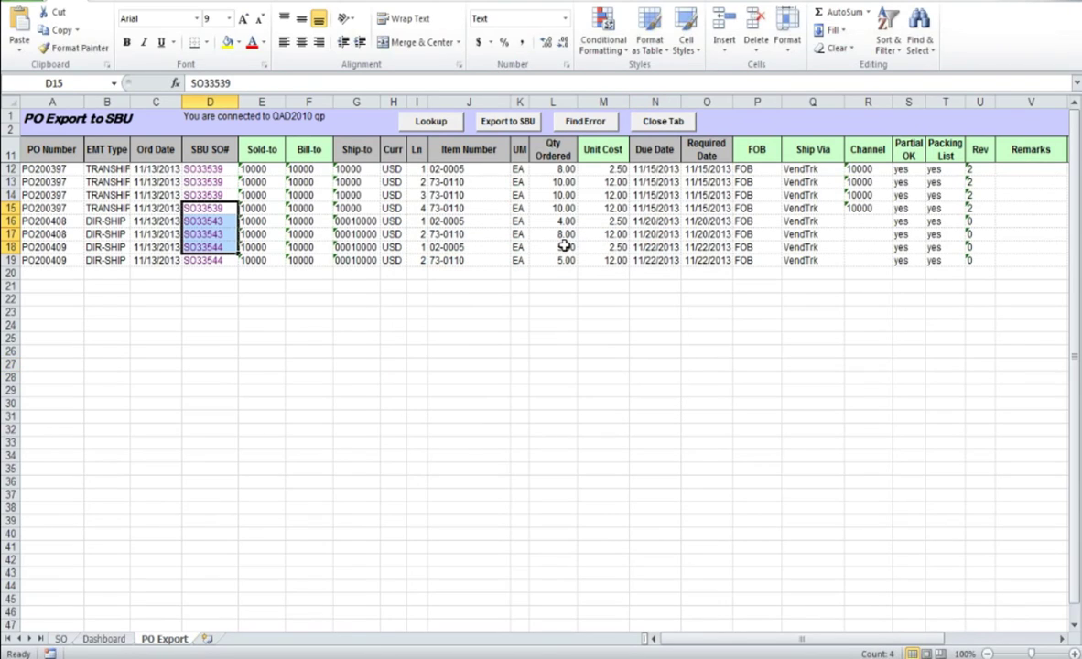
Close the PO export sheet, refresh the EMT report and check the EMT Status column.
left_click(649, 126)
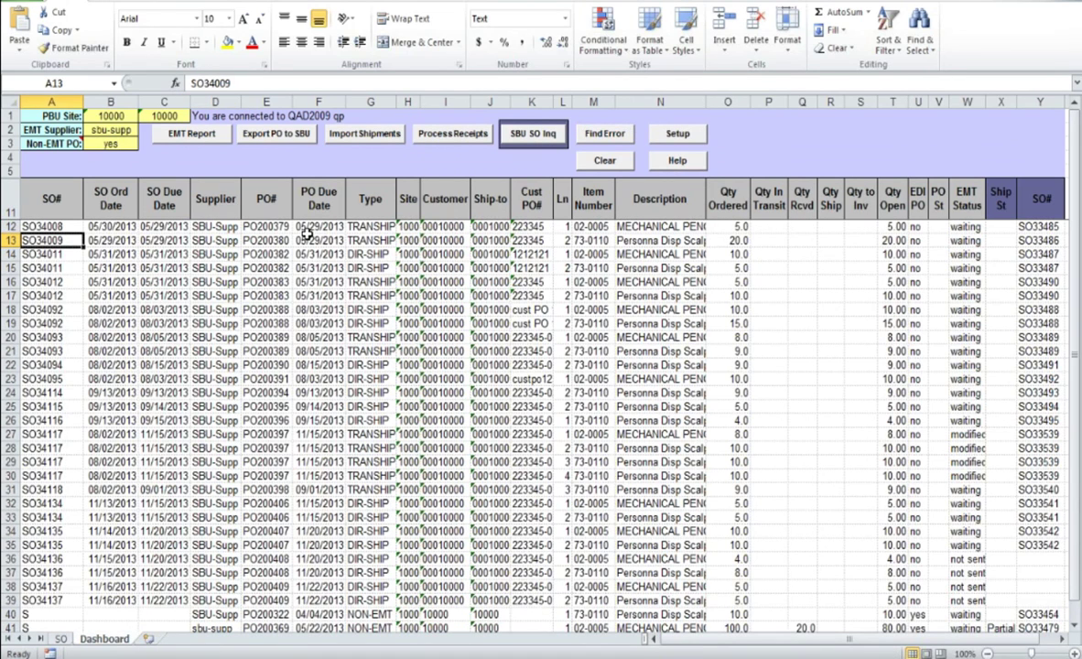
left_click(189, 134)
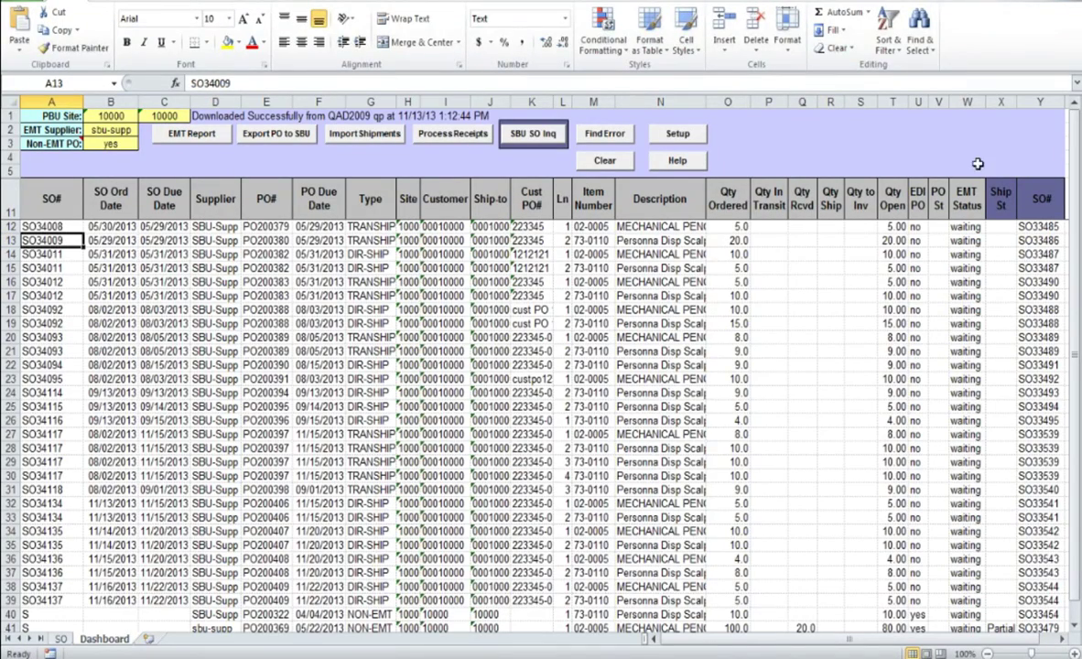
left_click(967, 101)
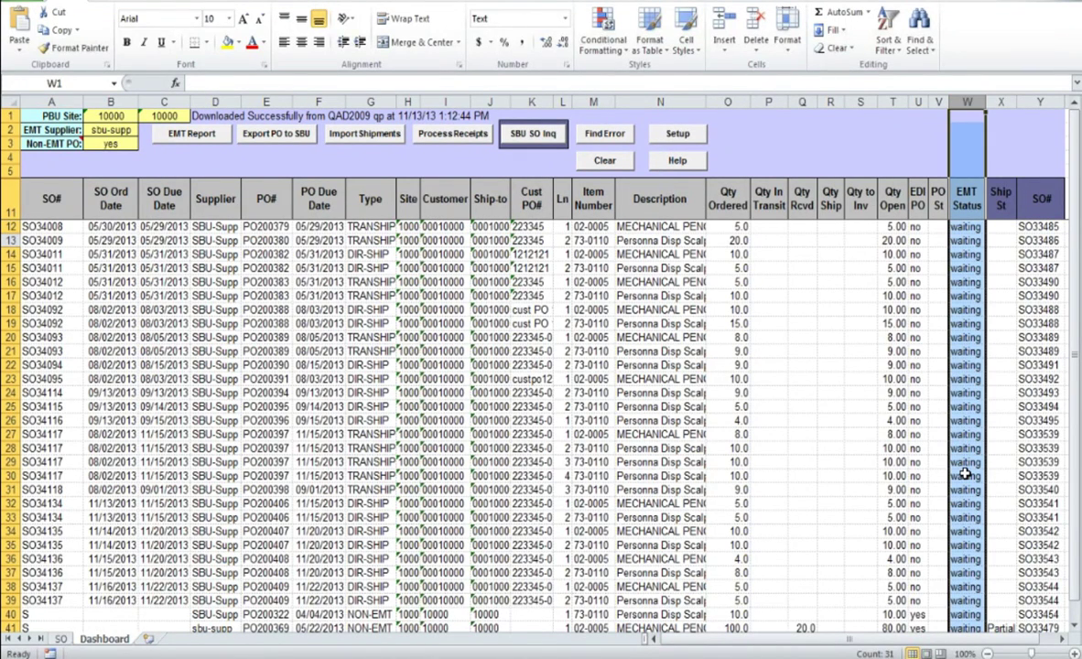
left_click(966, 475)
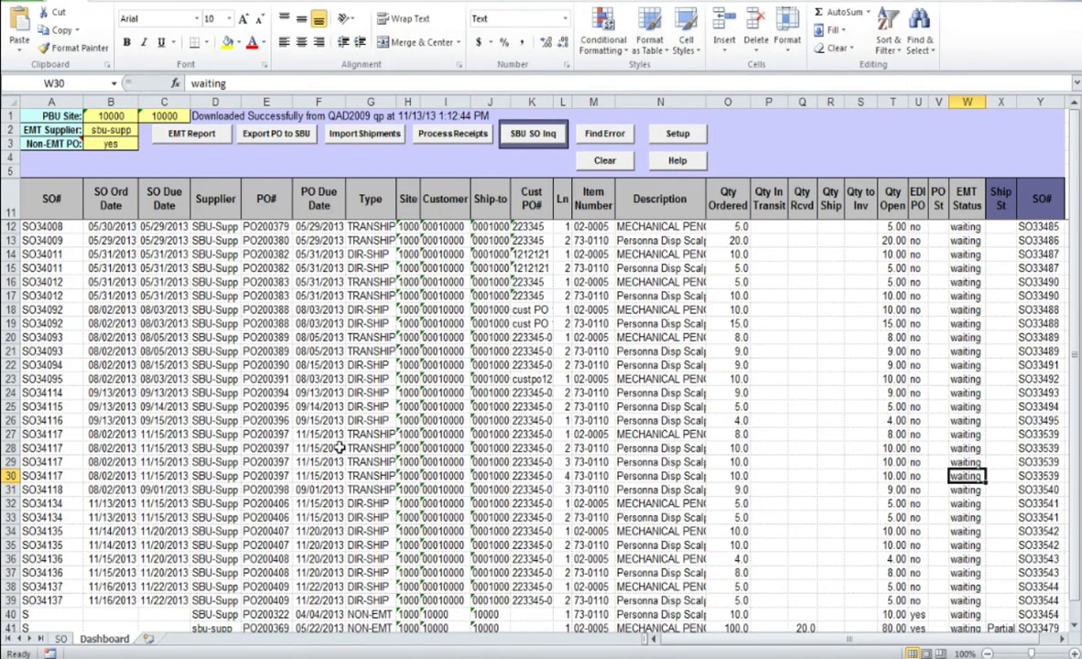
Import the supplier's shipments into the ASNs sheet and try to create PO shippers from them.
left_click(342, 135)
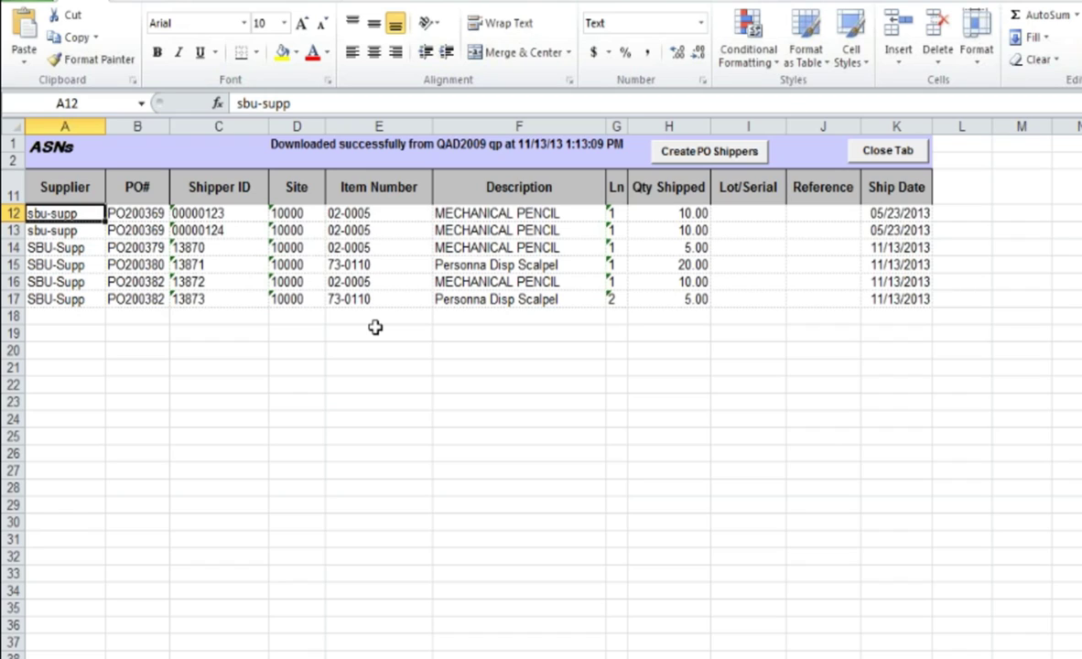
left_click(729, 157)
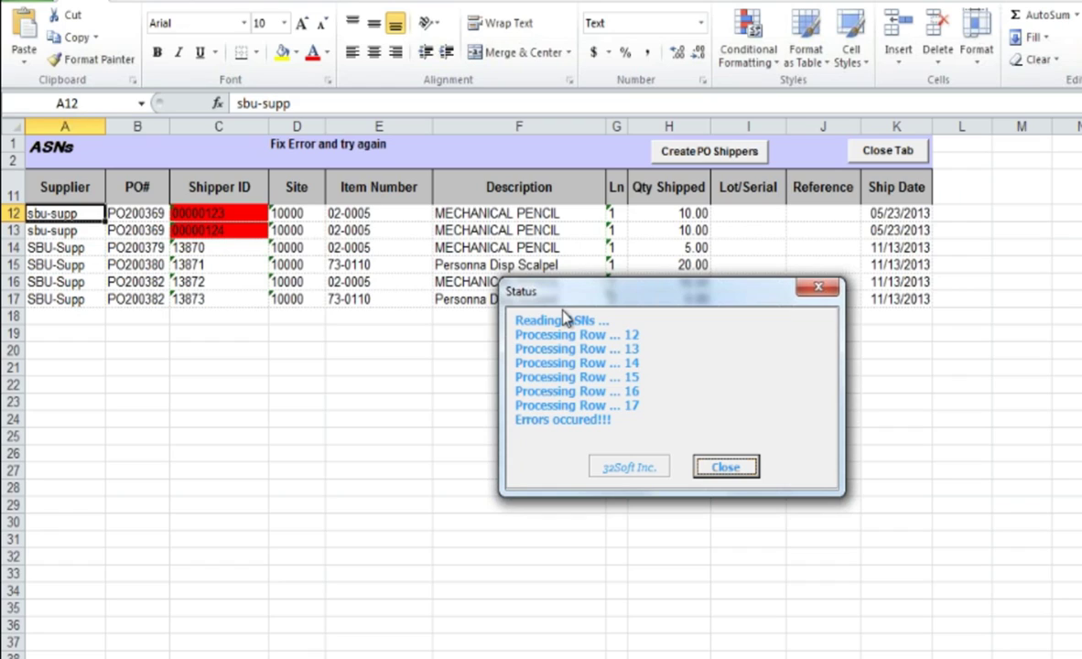
left_click(726, 468)
Delete ASN rows 12 and 13 with the flagged shipper IDs, and create PO shippers from the remaining rows.
left_click_drag(13, 212, 13, 230)
right_click(60, 220)
left_click(129, 377)
left_click(693, 150)
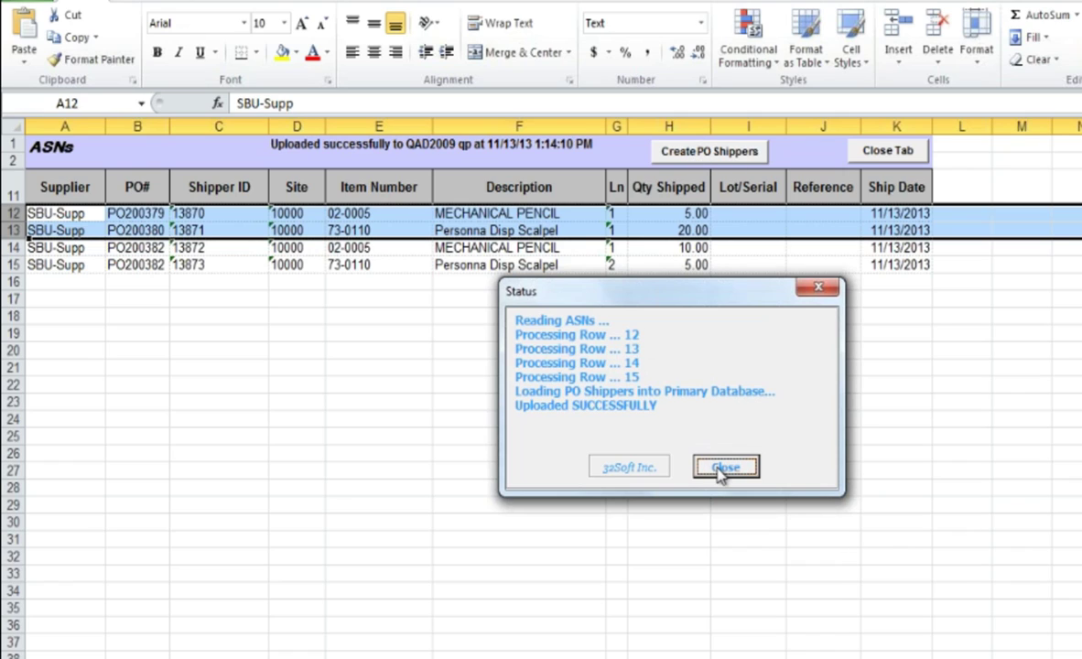
left_click(723, 468)
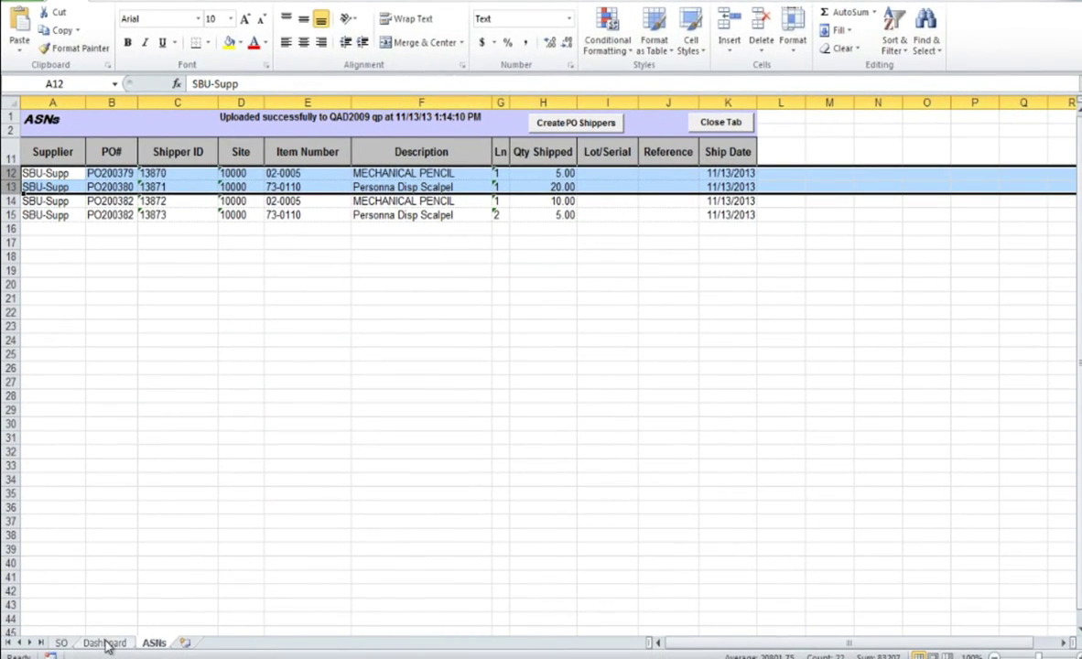
Return to the dashboard, refresh the EMT report and highlight the in-transit quantities in rows 12 to 15.
left_click(105, 643)
left_click(194, 134)
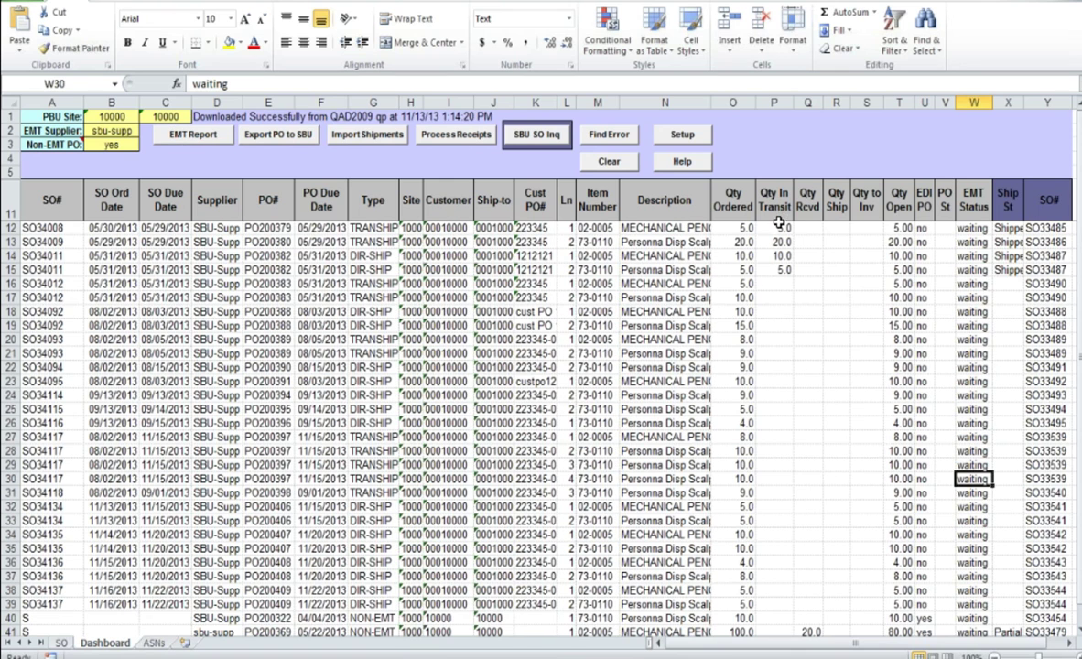
left_click_drag(778, 228, 773, 269)
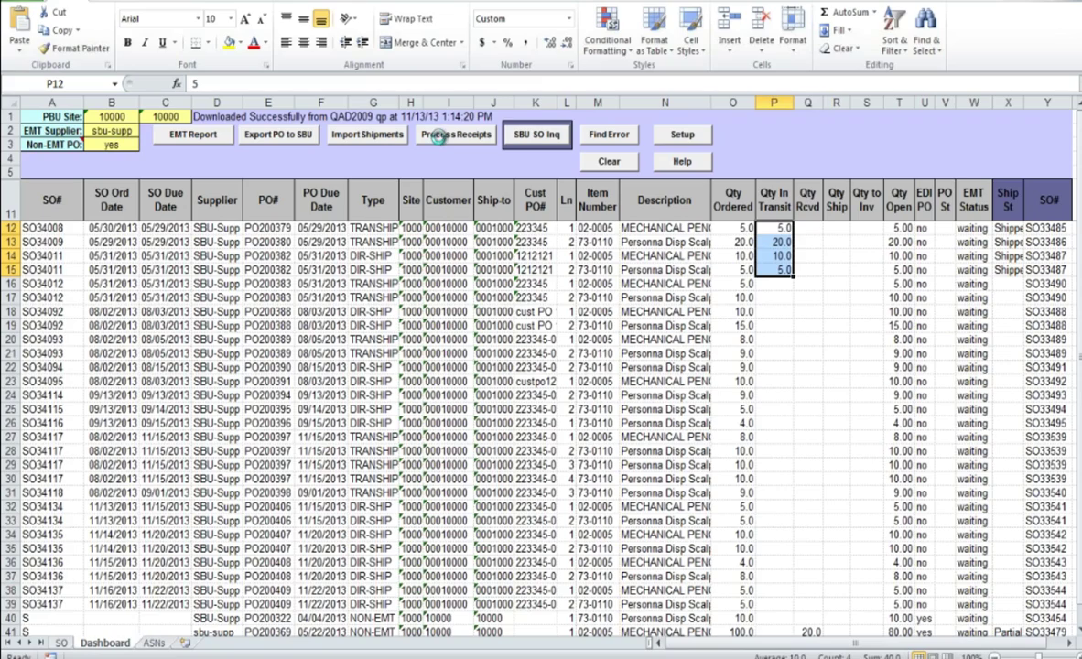
Load the PO receipts to process and delete rows 14 and 15 with the dirship location.
left_click(439, 138)
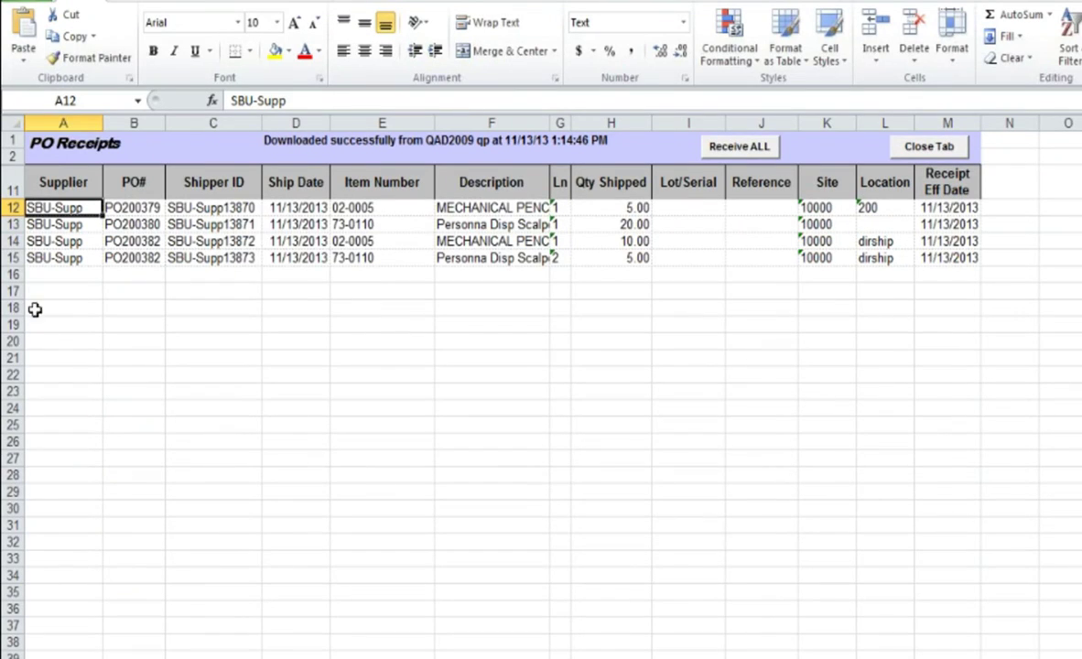
left_click_drag(13, 241, 17, 253)
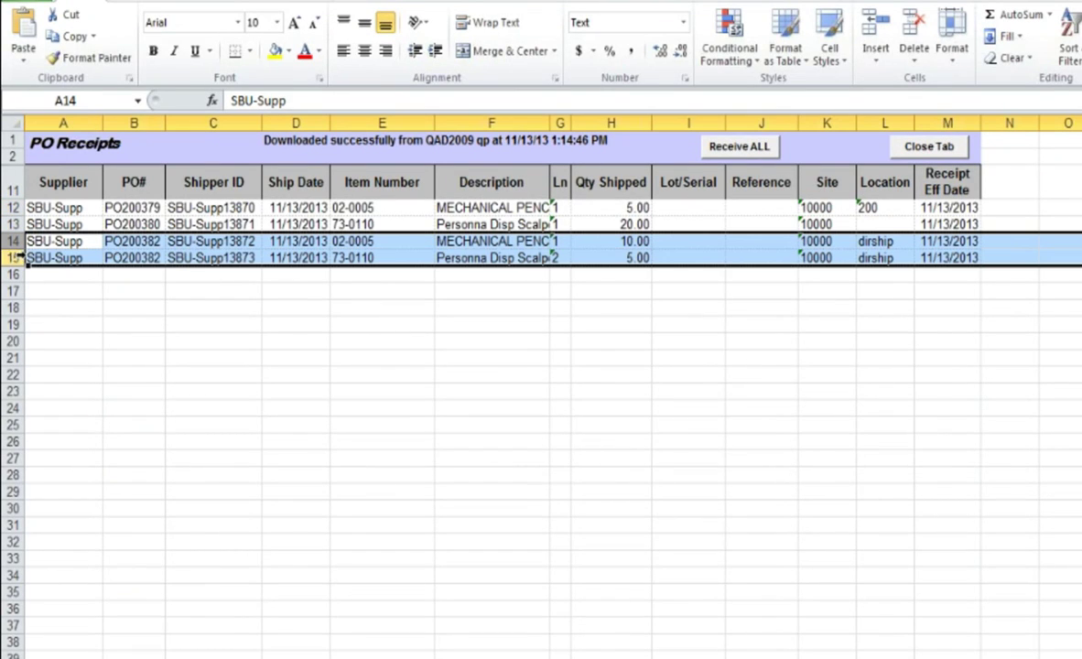
right_click(53, 254)
left_click(100, 406)
Receive all remaining PO shipments and close the PO receipts sheet.
left_click(739, 146)
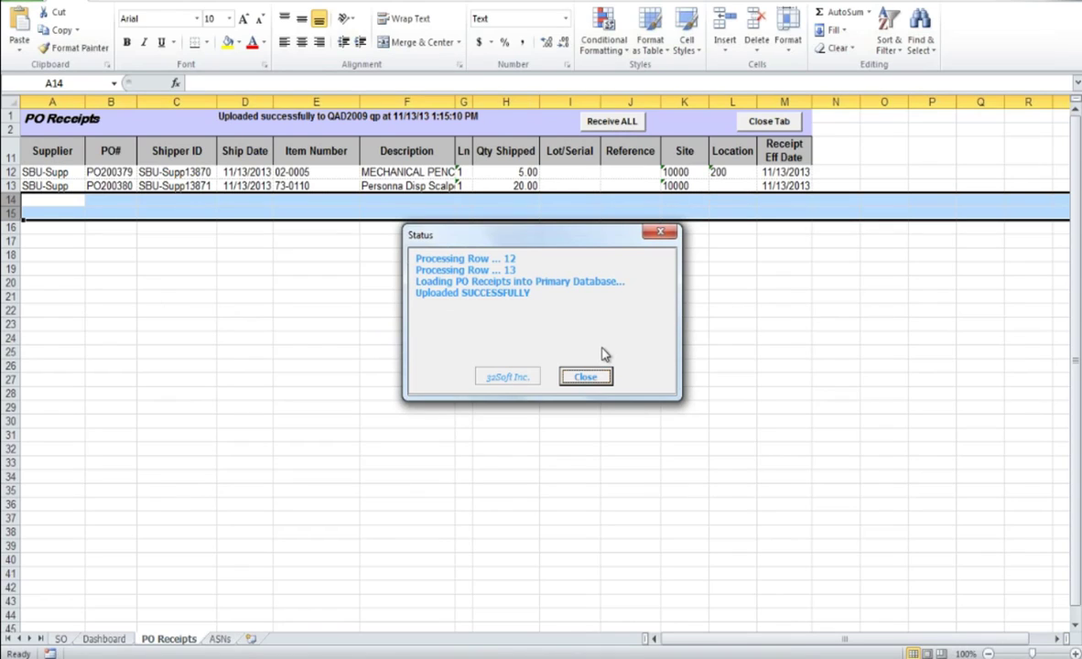
left_click(585, 378)
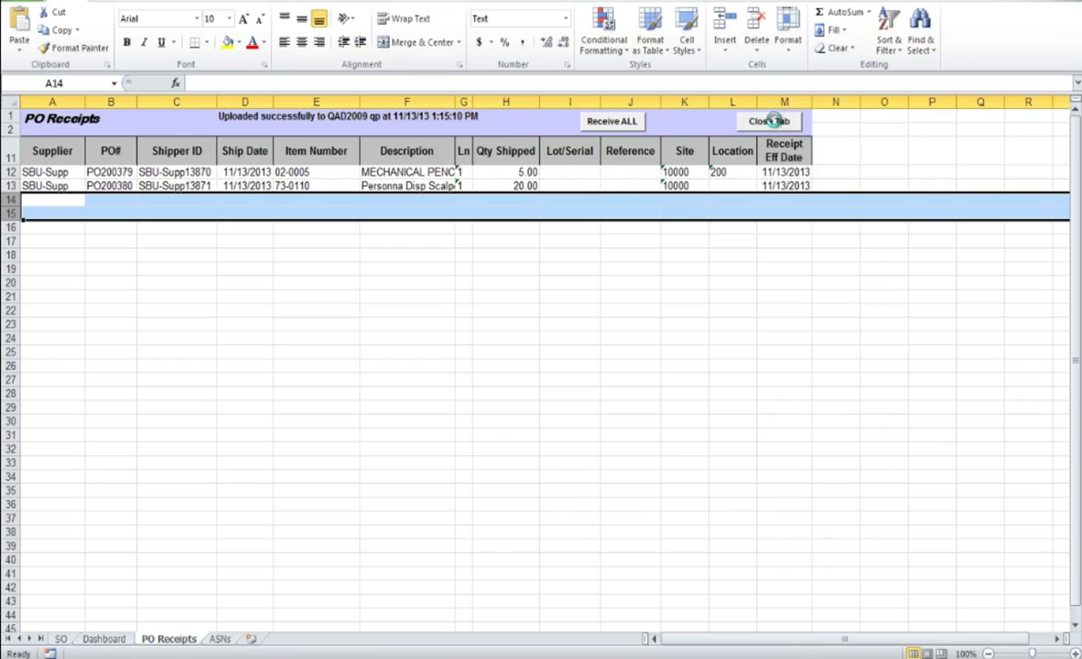
left_click(770, 121)
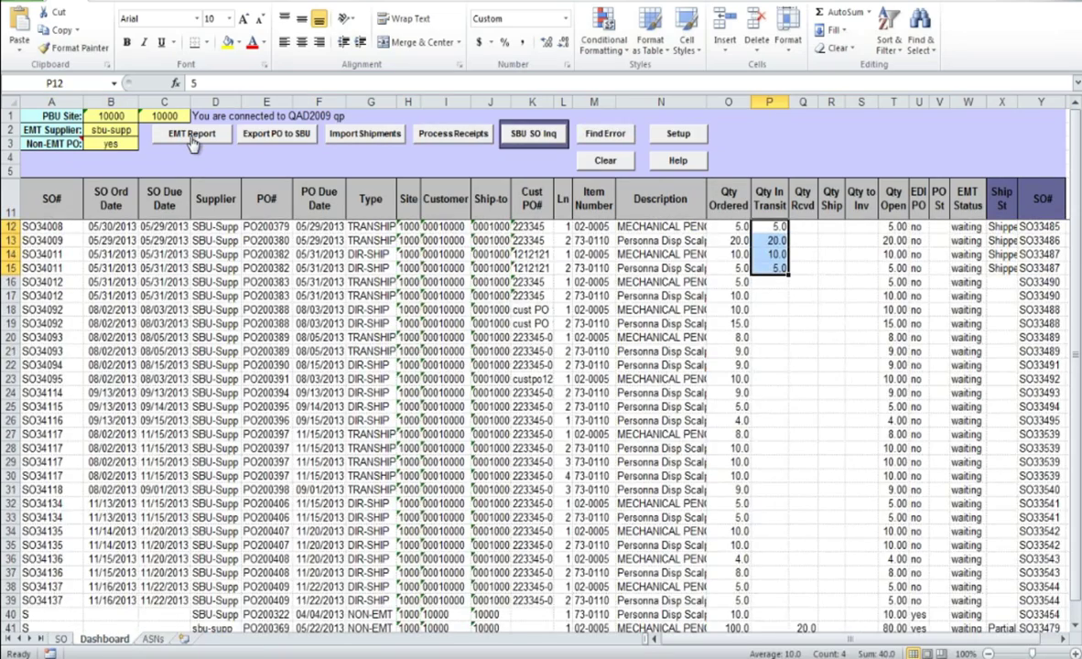
Refresh the EMT report and check the received quantities of the orders in rows 12 and 13.
left_click(189, 135)
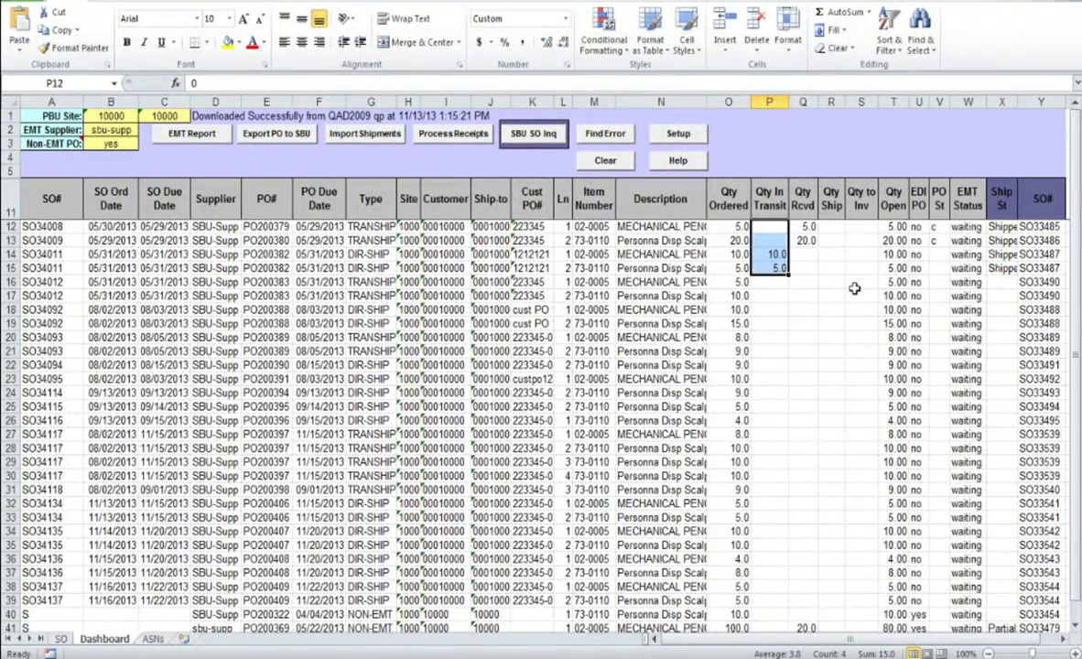
key("Right")
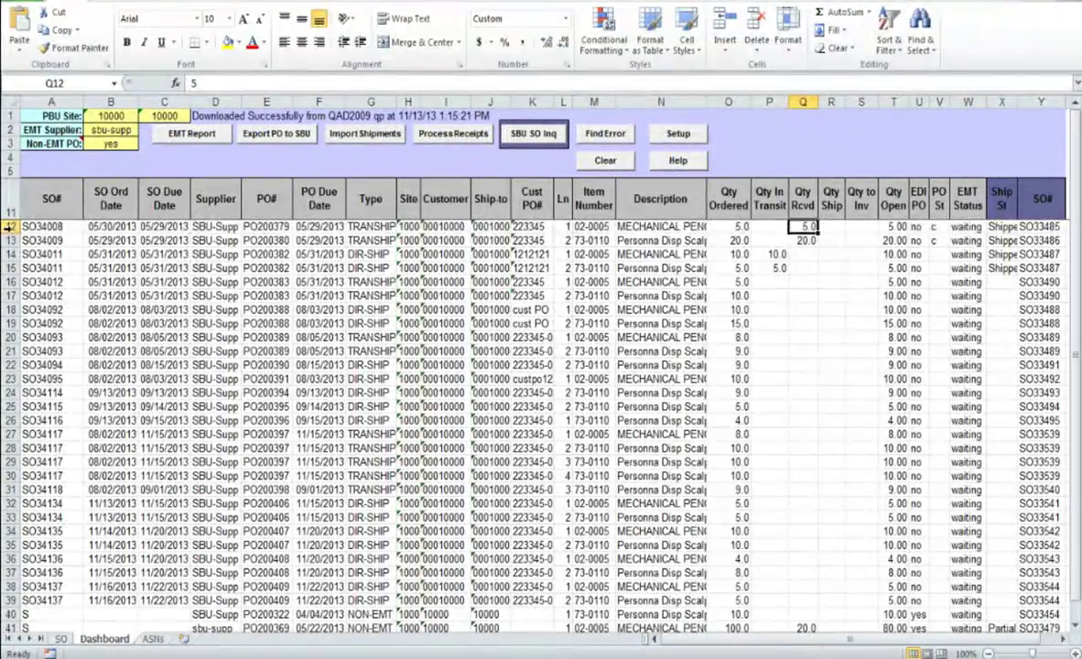
left_click_drag(10, 227, 10, 240)
left_click(304, 365)
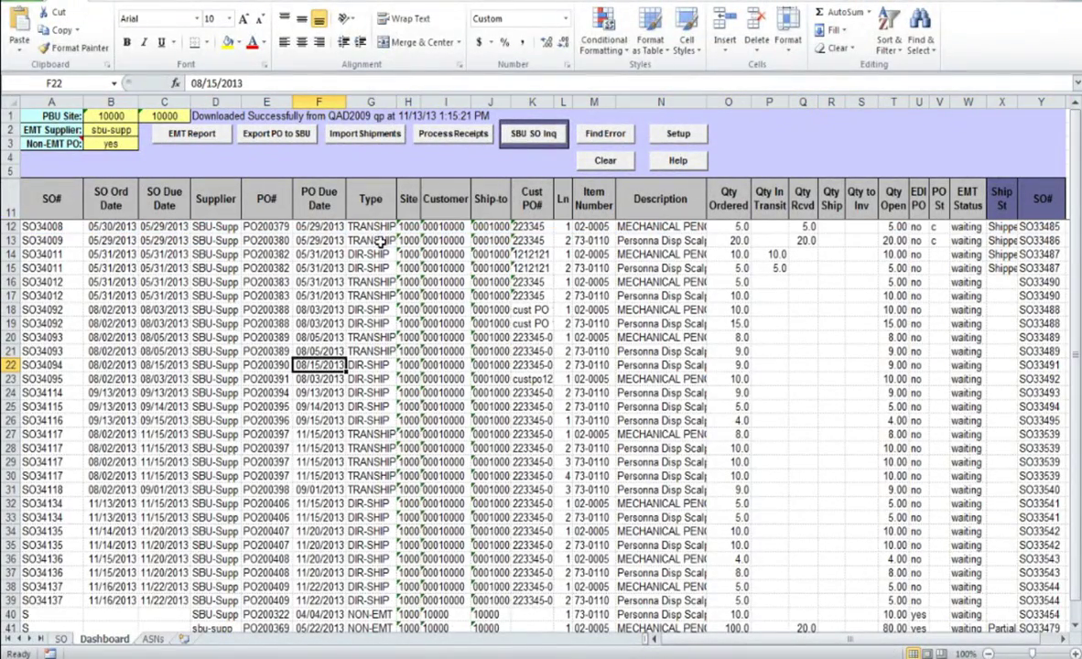
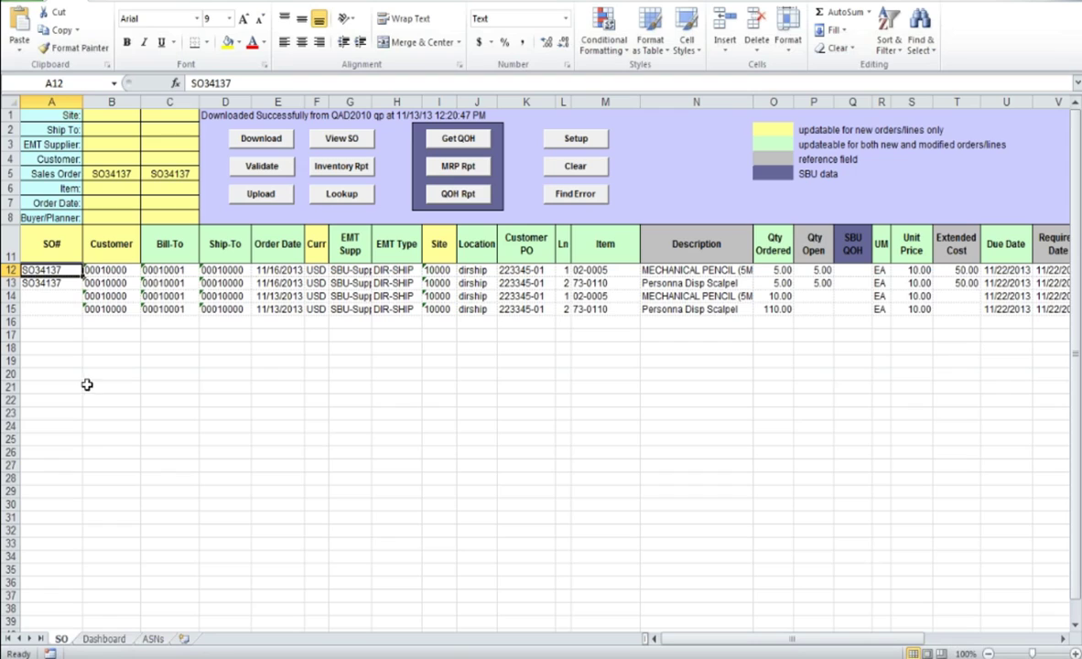
Validate the sales order rows 12 to 15 and upload the new orders into the primary QAD database.
left_click(260, 173)
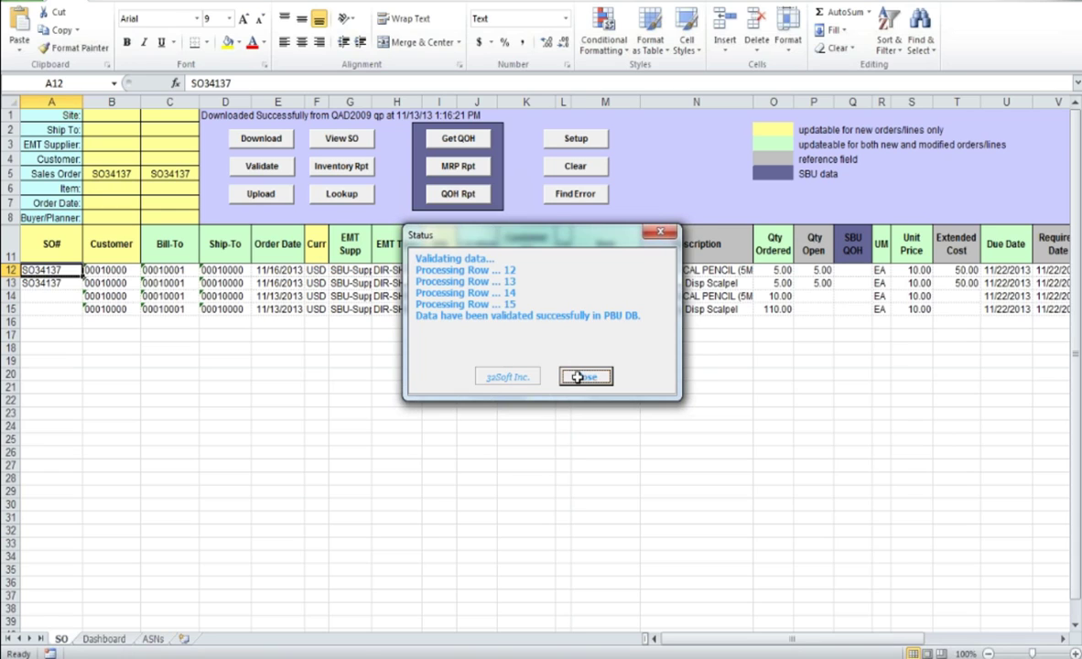
left_click(583, 377)
left_click(260, 195)
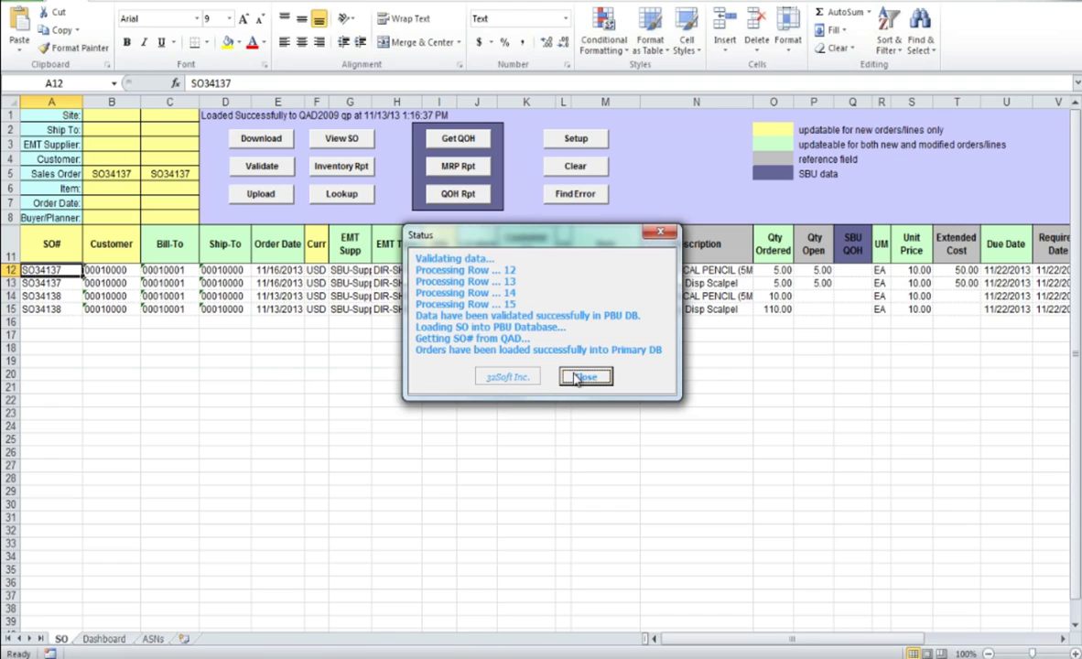
left_click(579, 378)
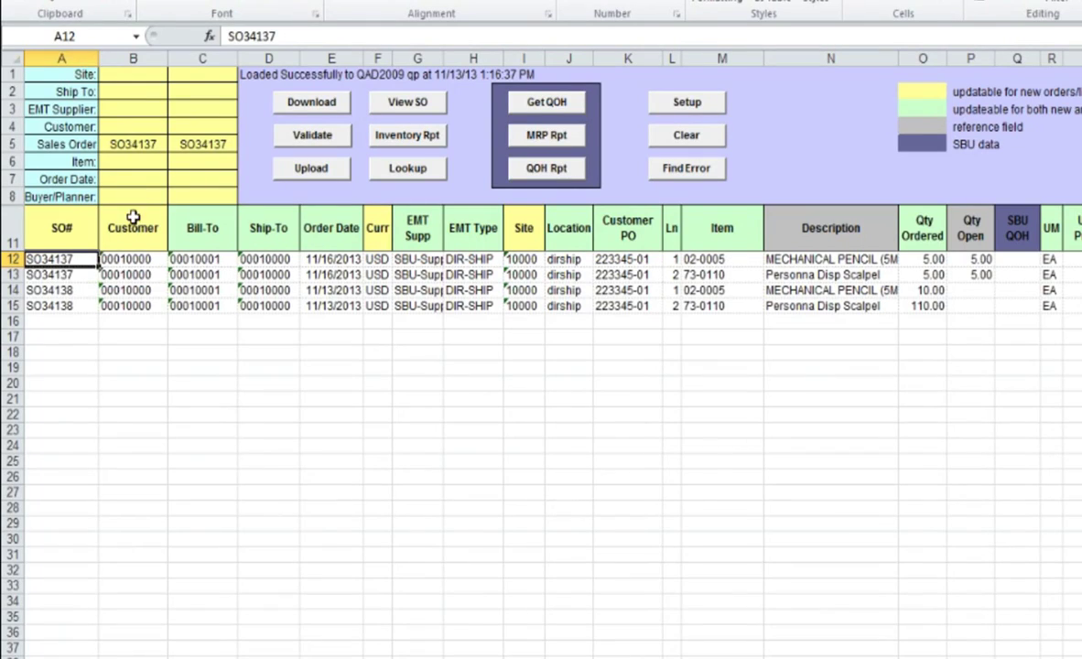
View the QAD printout of the sales order in row 12 down to its line items and close it.
left_click(394, 105)
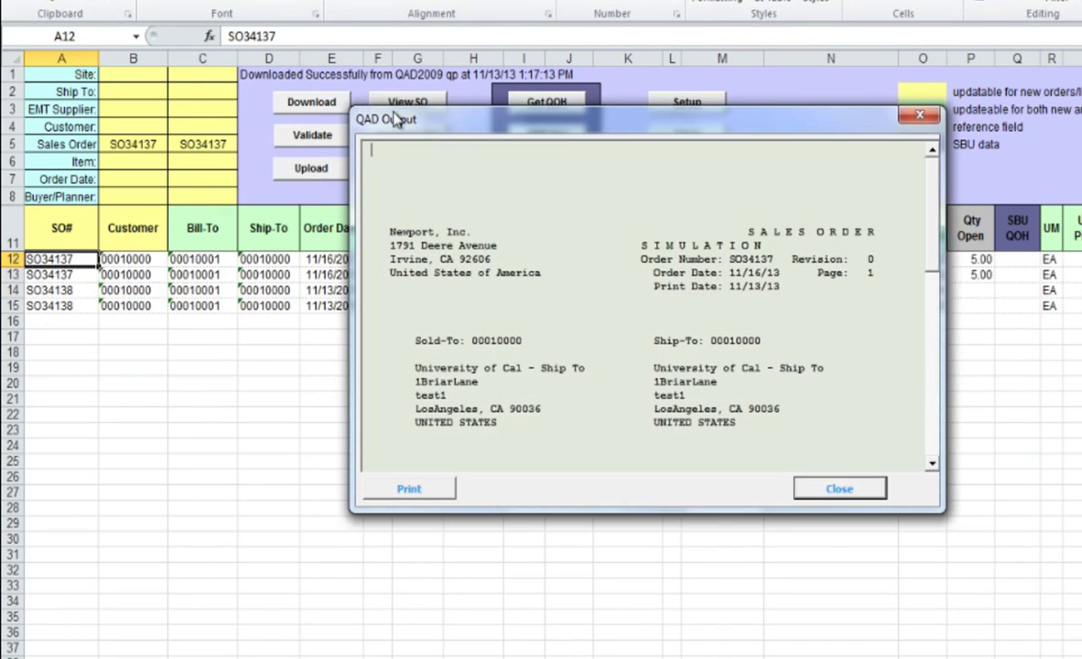
left_click(931, 456)
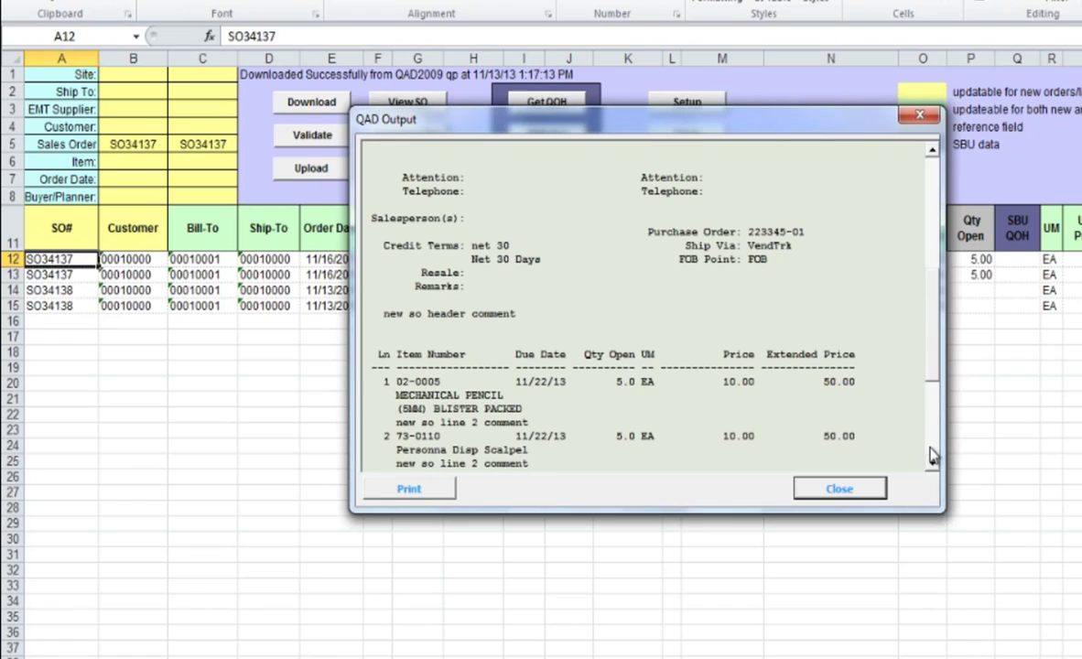
left_click(833, 491)
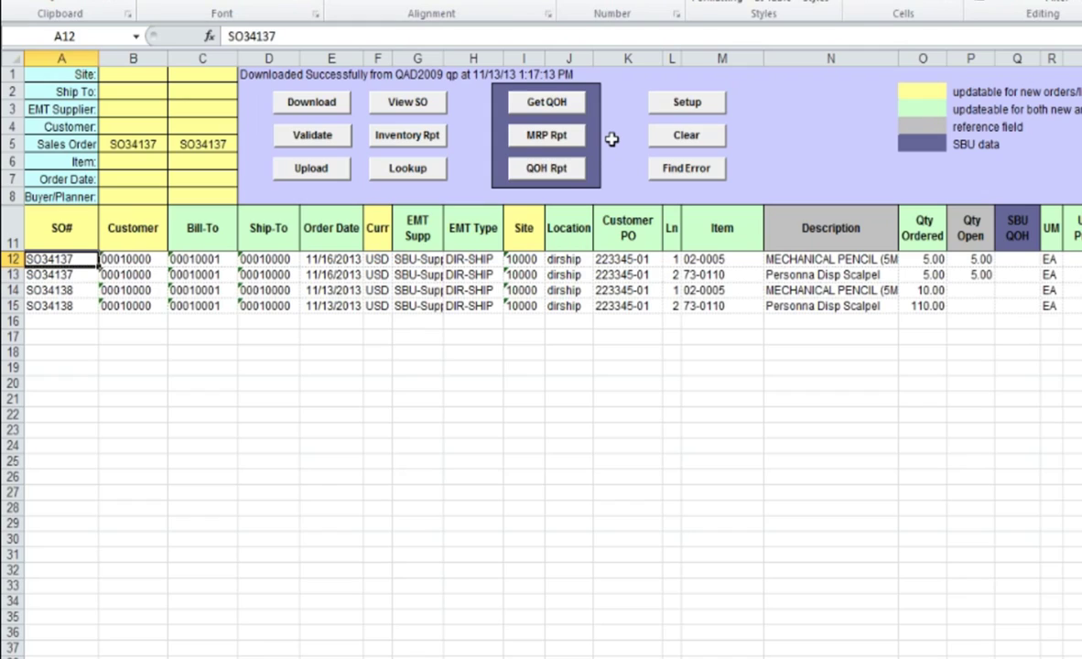
Review the MRP detail report for item 02-0005 beside its order row, close it and return to the dashboard.
left_click(554, 135)
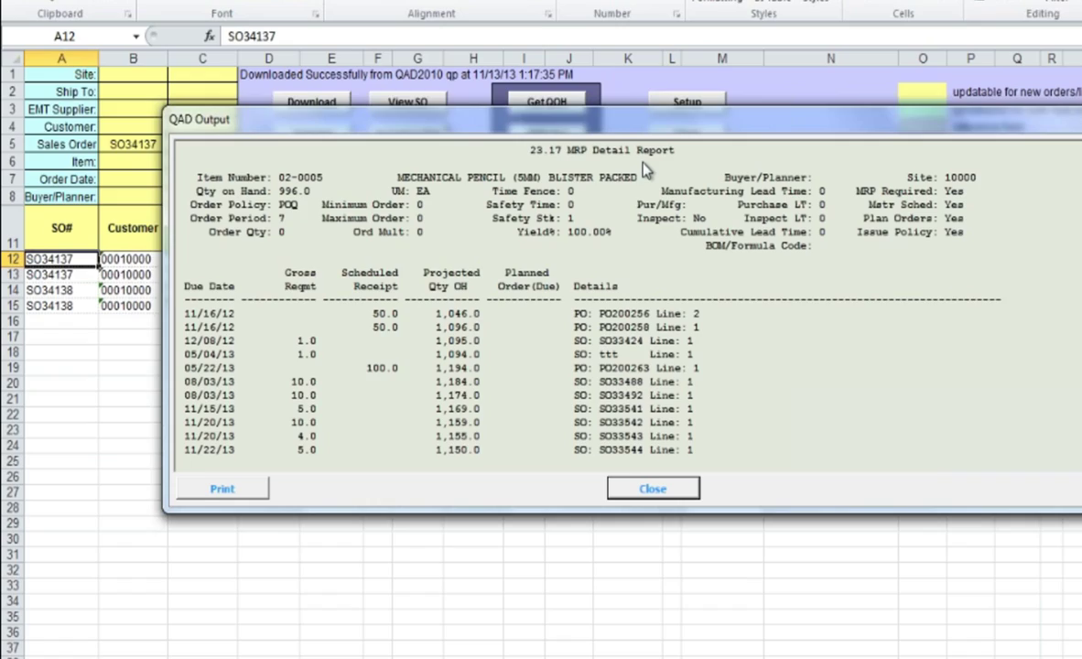
left_click_drag(593, 138, 644, 154)
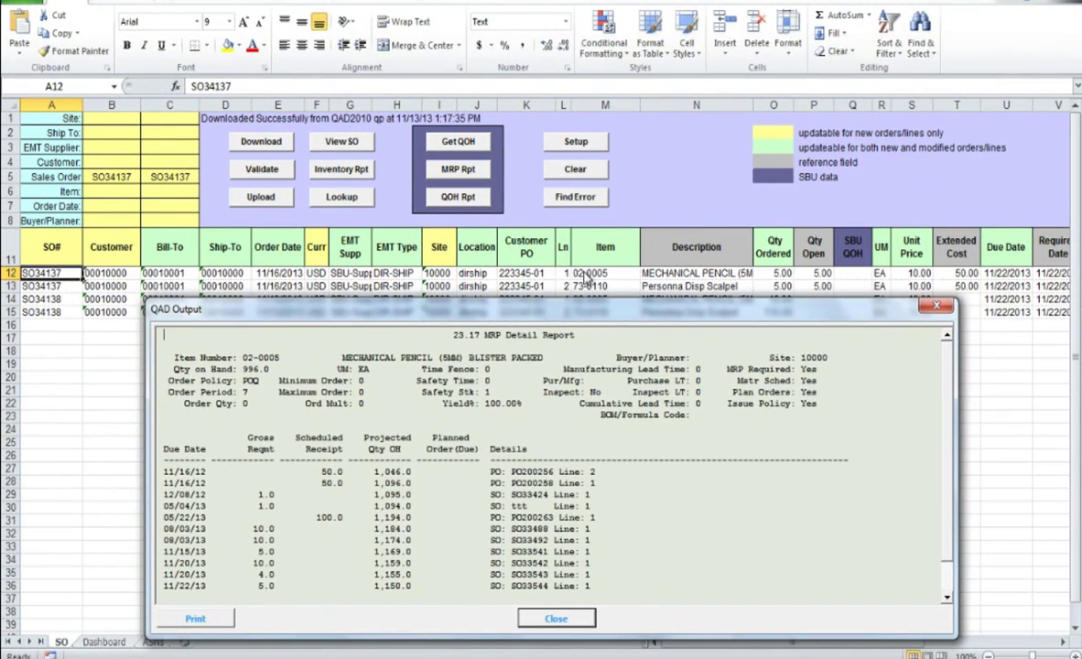
left_click(557, 620)
left_click(105, 642)
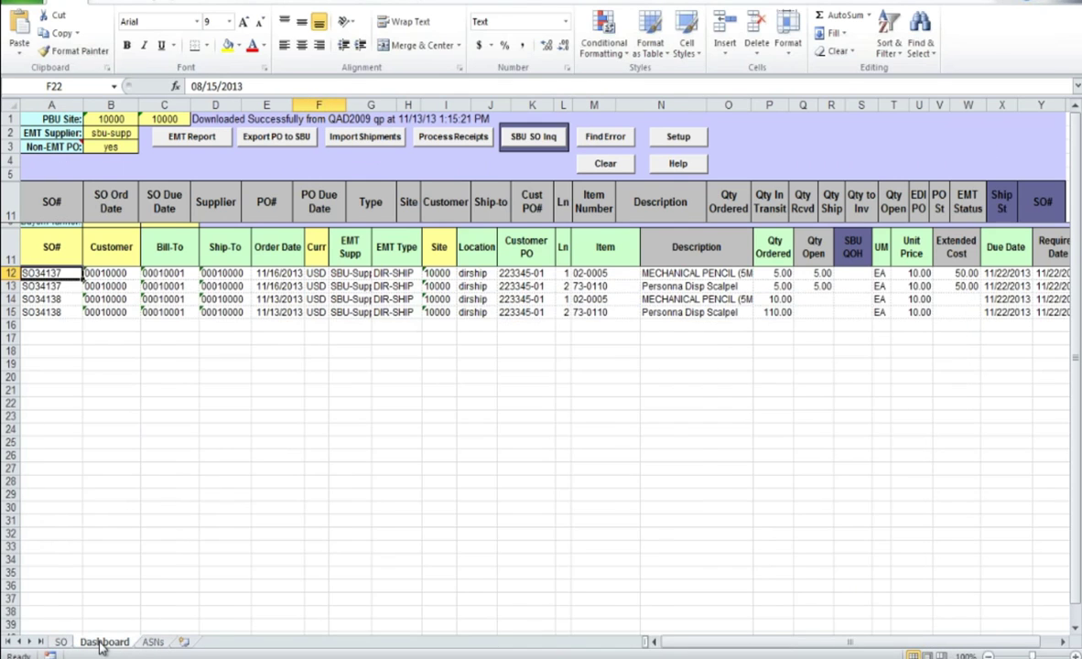